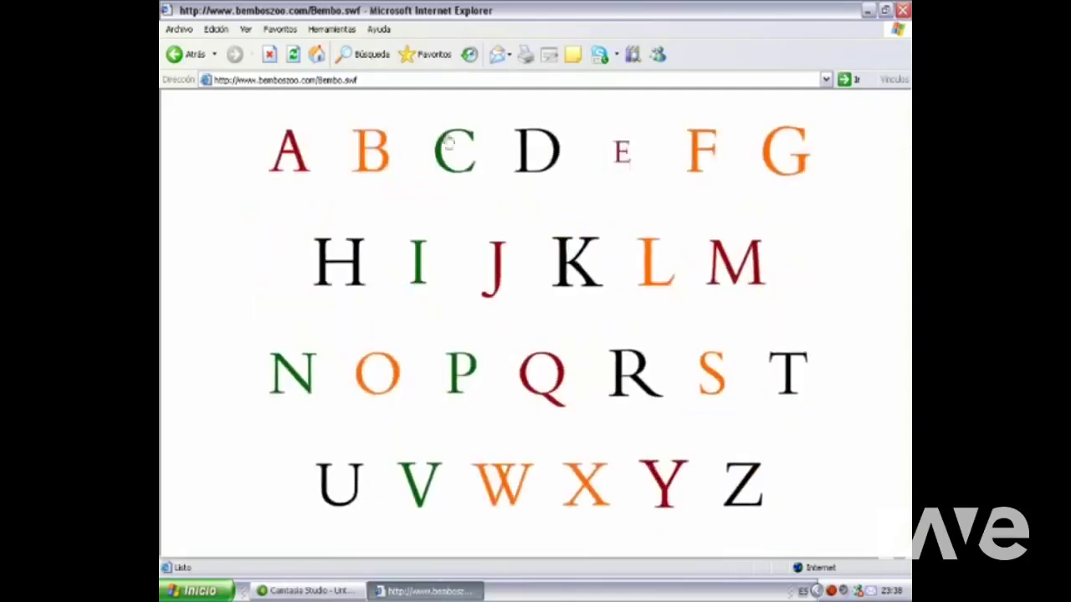
# Play the Crab animation for letter C, then the Giraffe animation for letter G
pyautogui.click(456, 150)
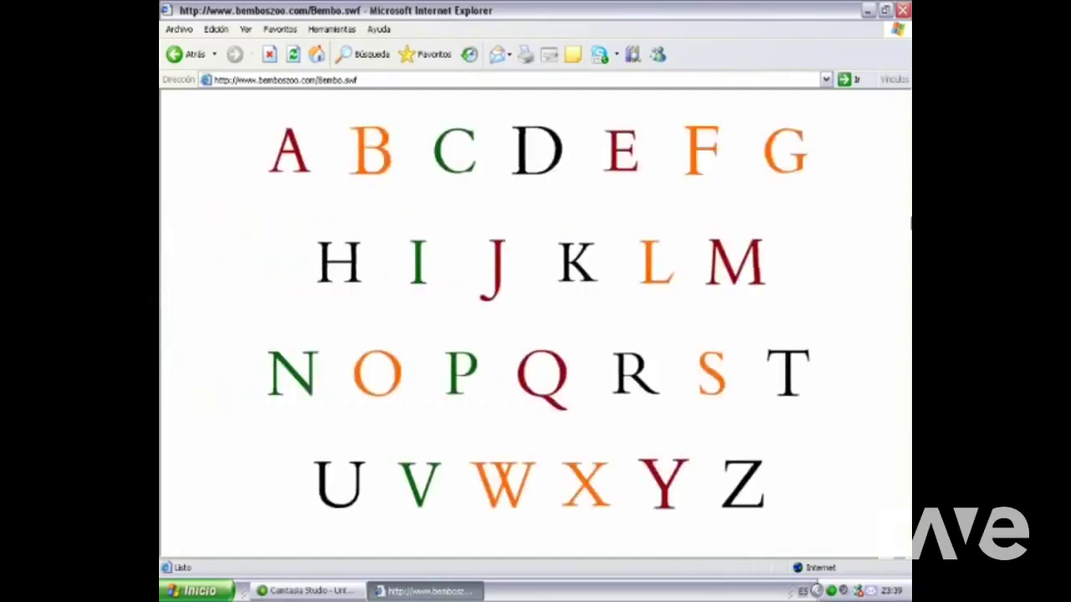
pyautogui.press('z')
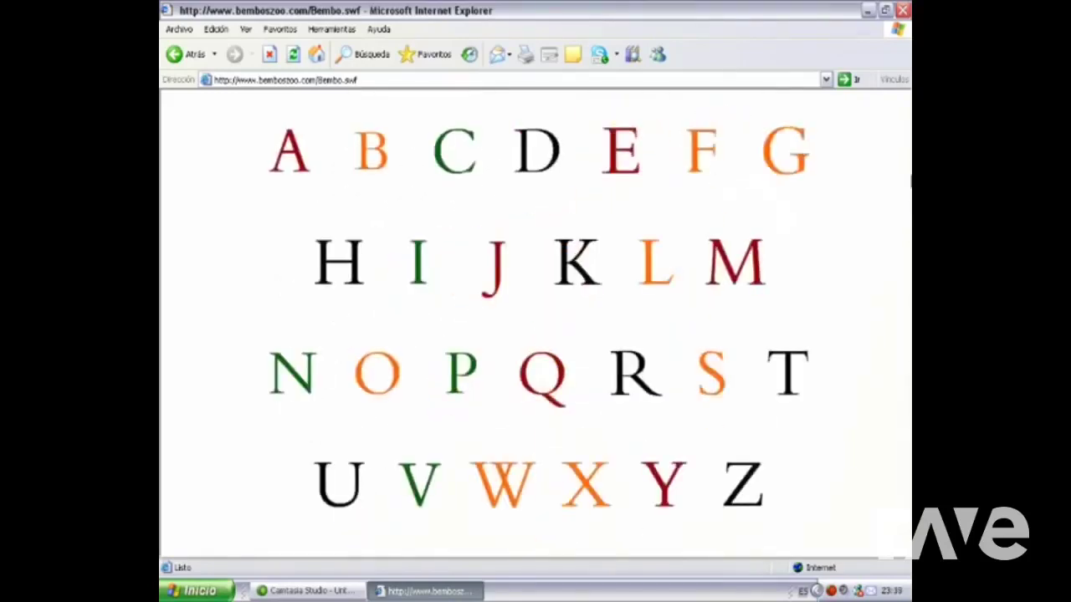
pyautogui.click(784, 149)
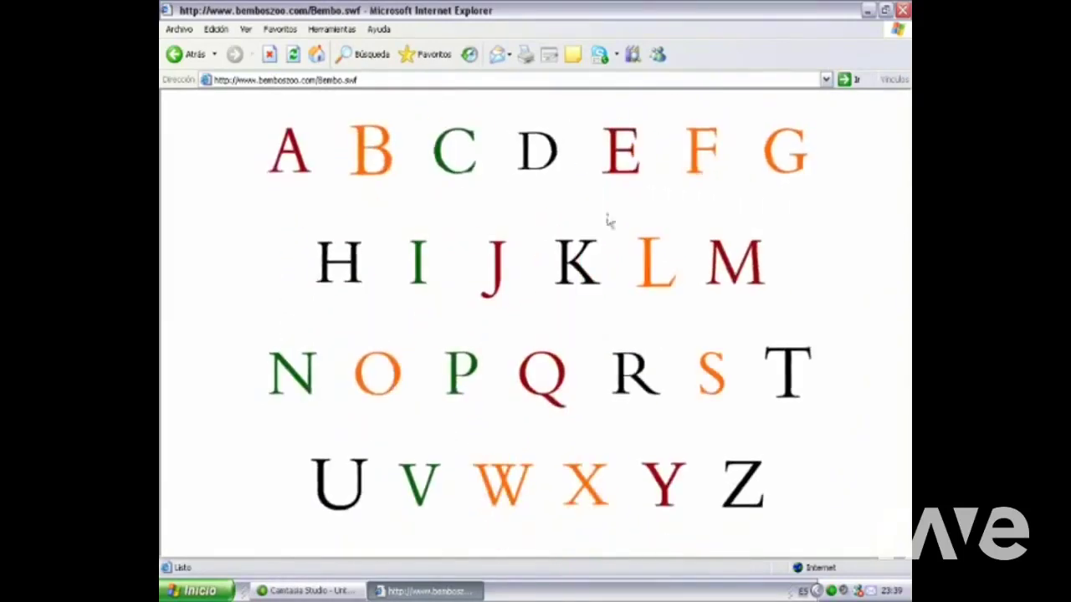
# Play Hippopotamus, Ibis, Lion and Monkey, replay Lion and Monkey, then Newt and Octopus
pyautogui.click(339, 261)
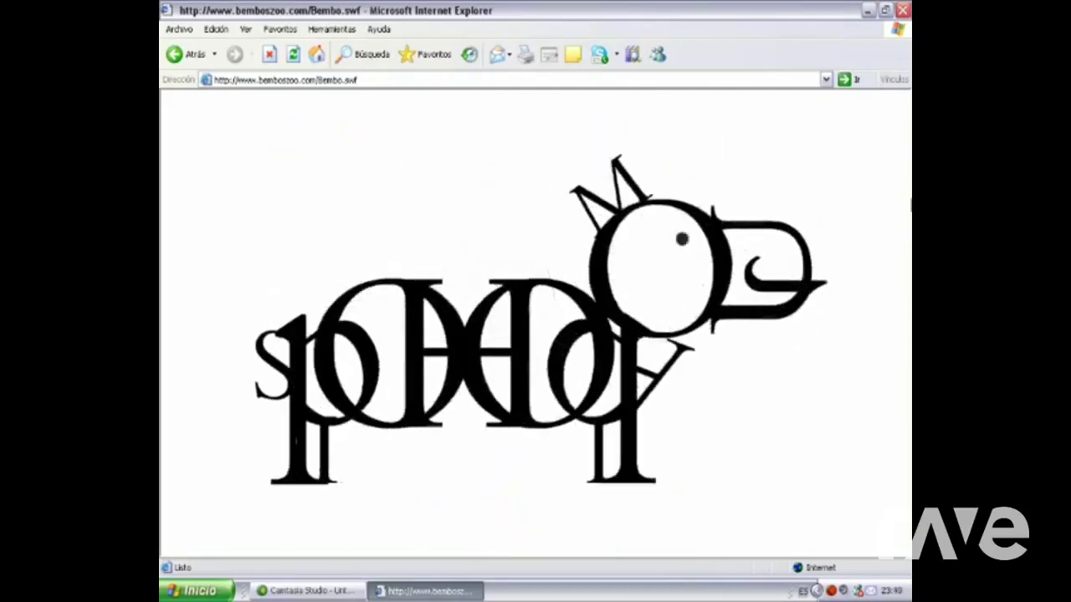
pyautogui.click(418, 264)
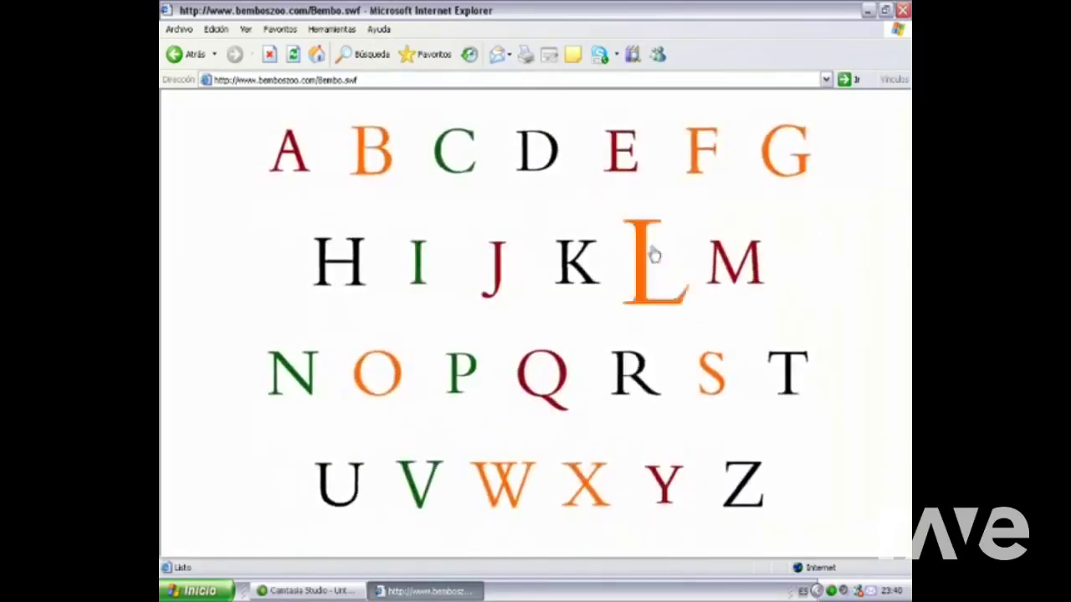
pyautogui.click(650, 251)
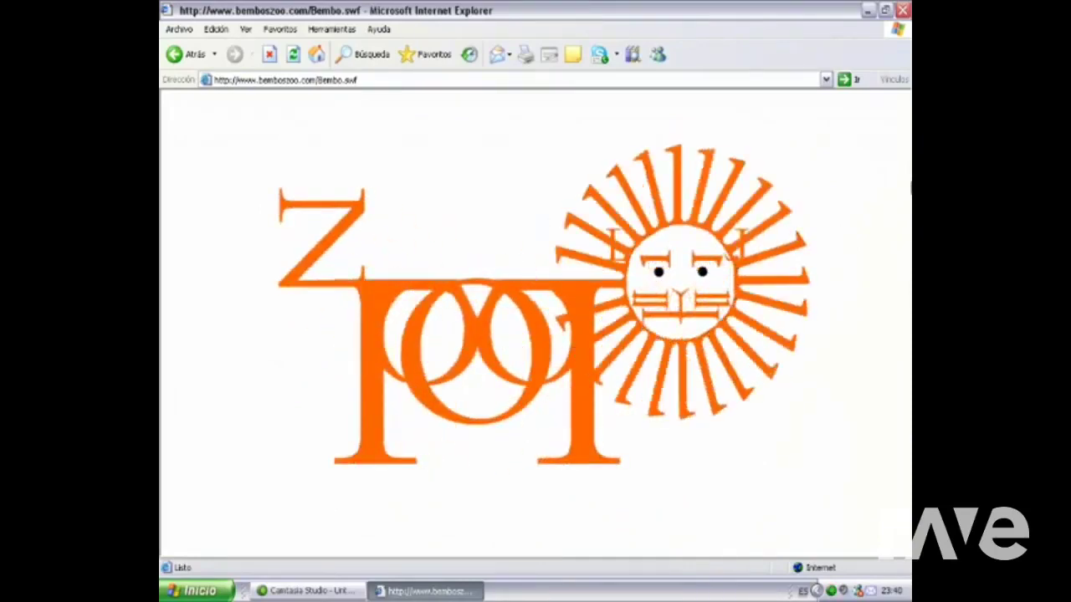
pyautogui.click(732, 255)
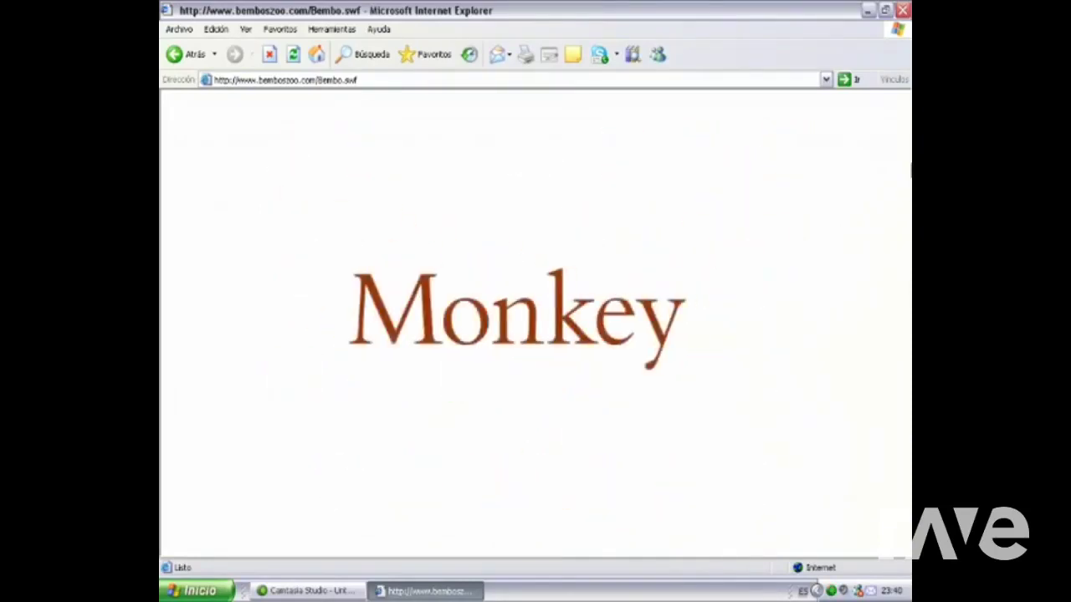
pyautogui.click(650, 255)
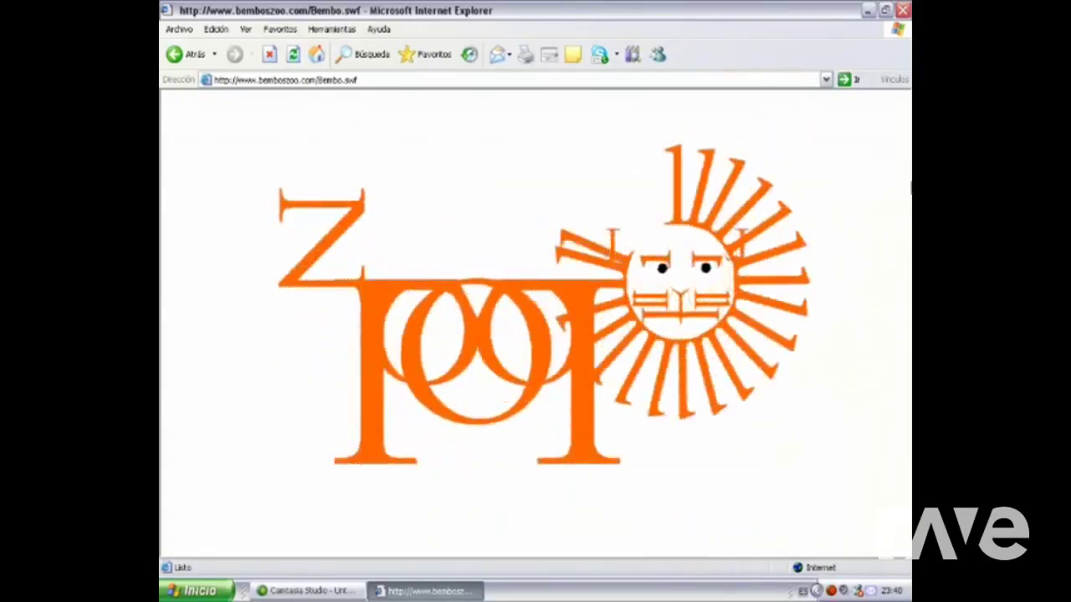
pyautogui.click(732, 255)
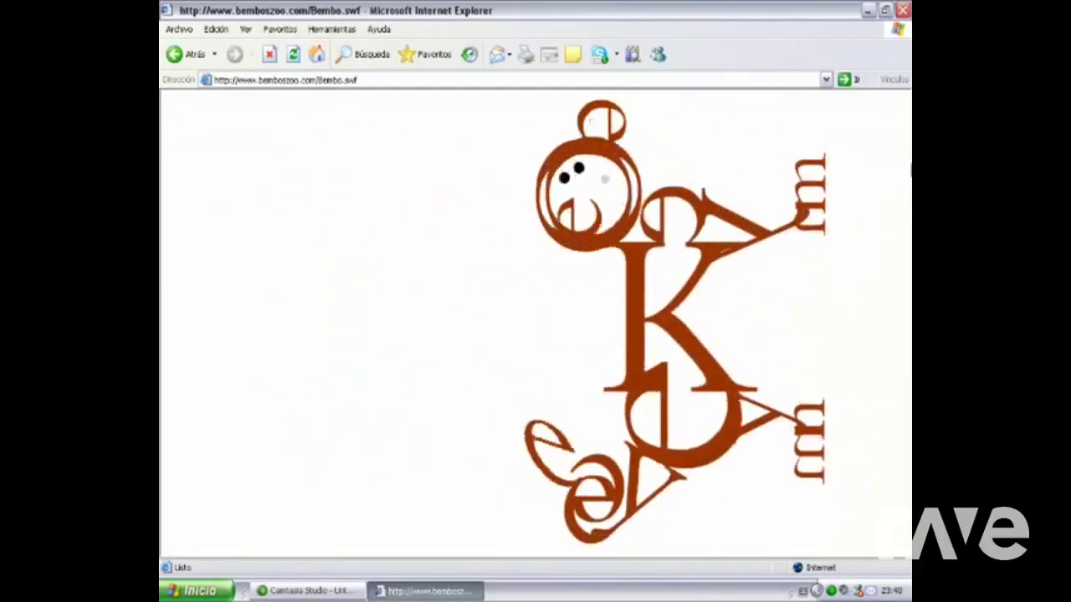
pyautogui.click(293, 377)
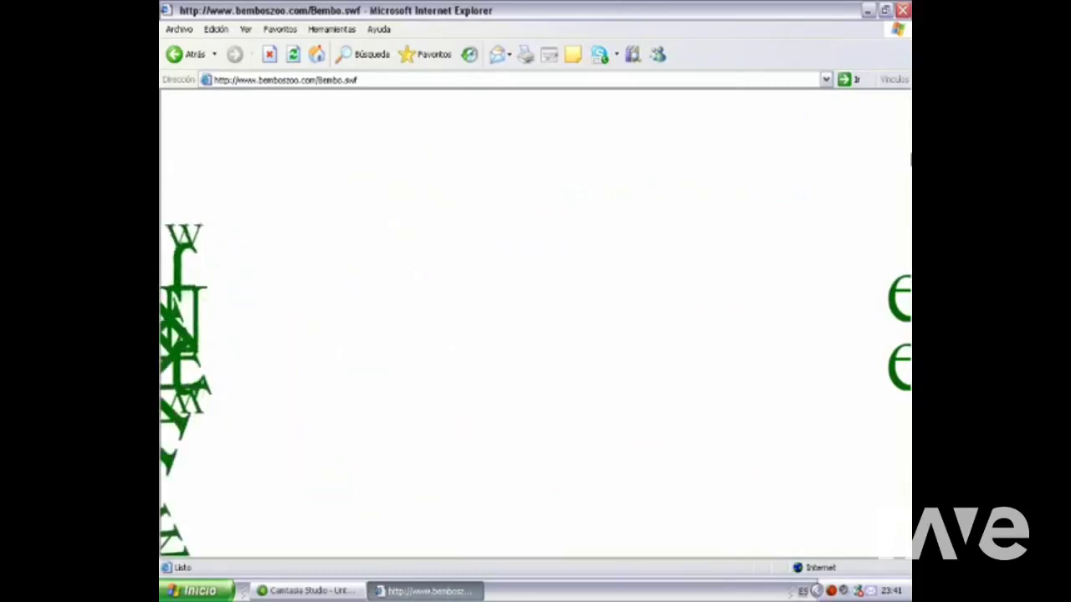
pyautogui.click(397, 380)
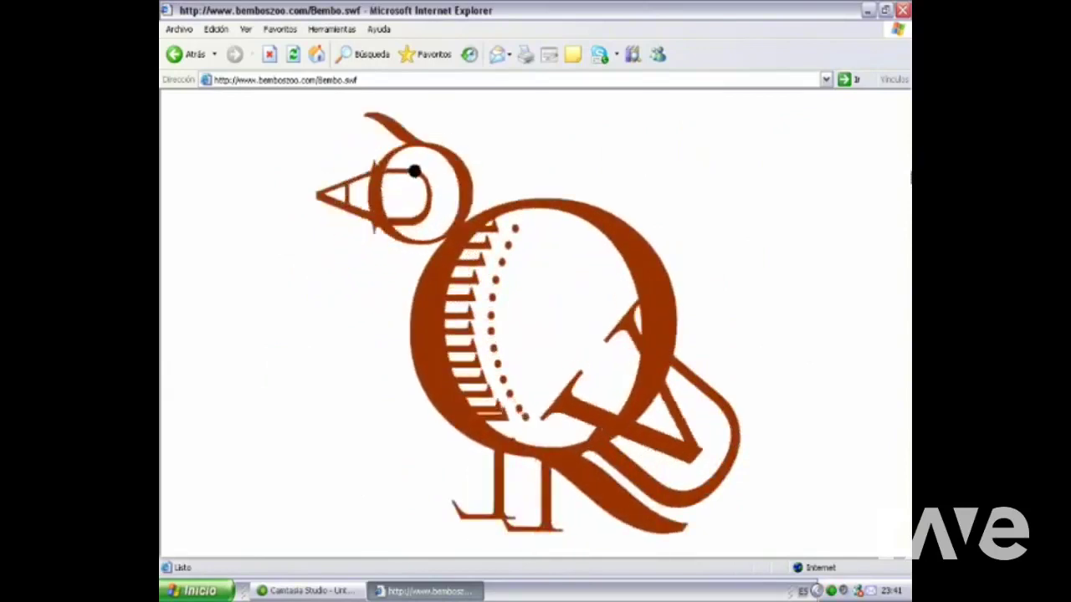
# Play the Rhinoceros, Salmon and Turtle animations, then another animal and the Monkey
pyautogui.click(631, 376)
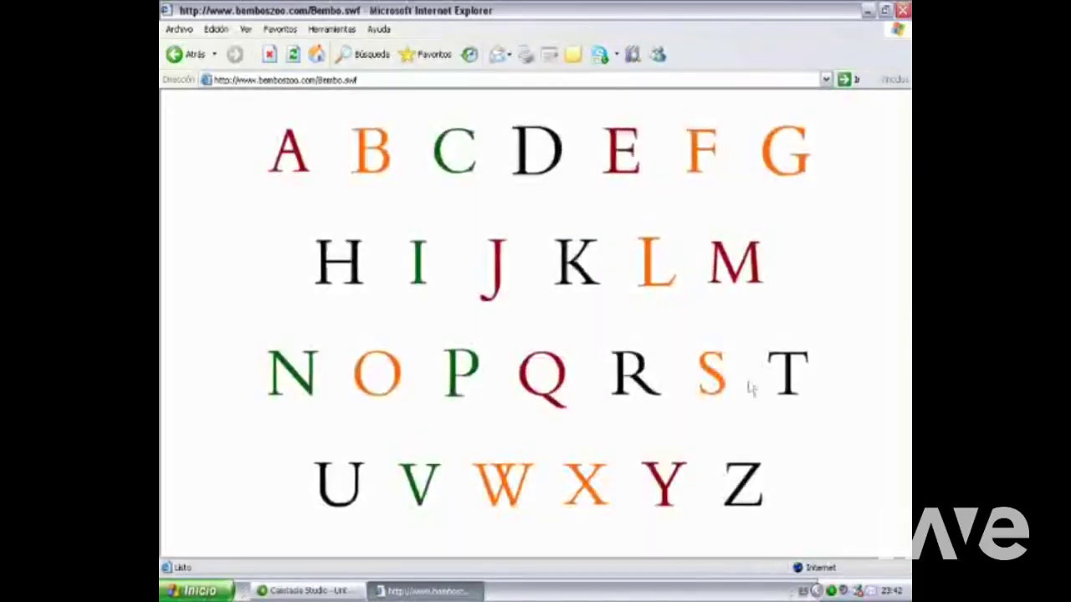
pyautogui.click(713, 374)
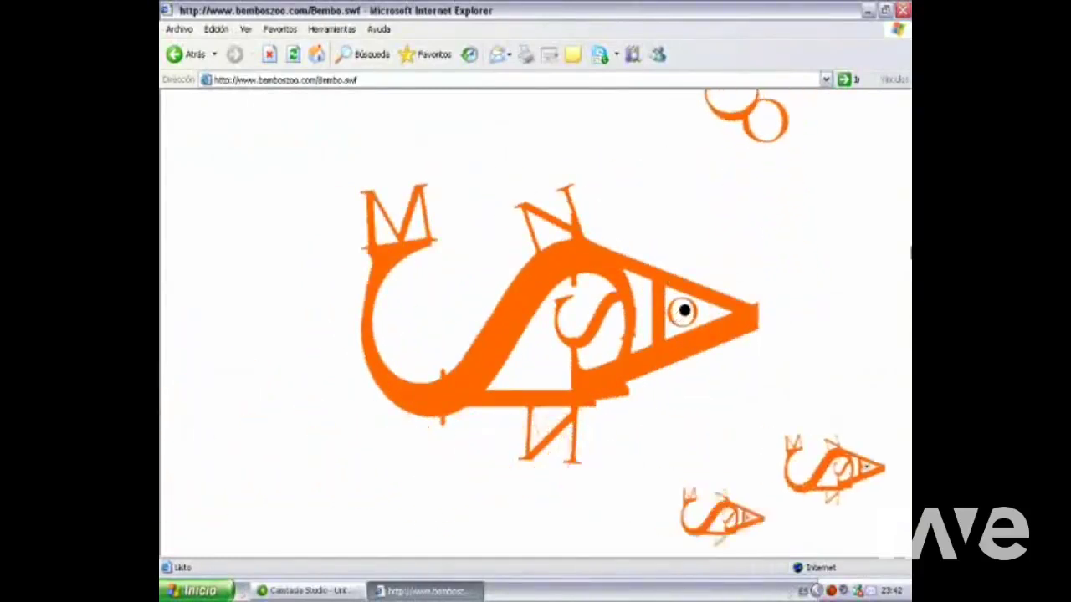
pyautogui.click(789, 377)
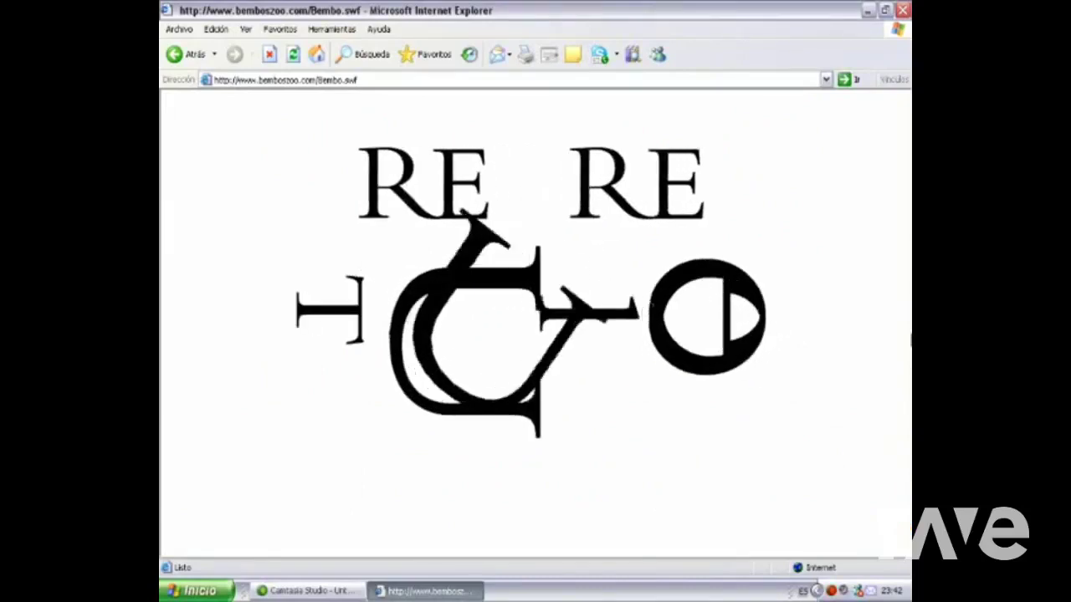
pyautogui.click(370, 142)
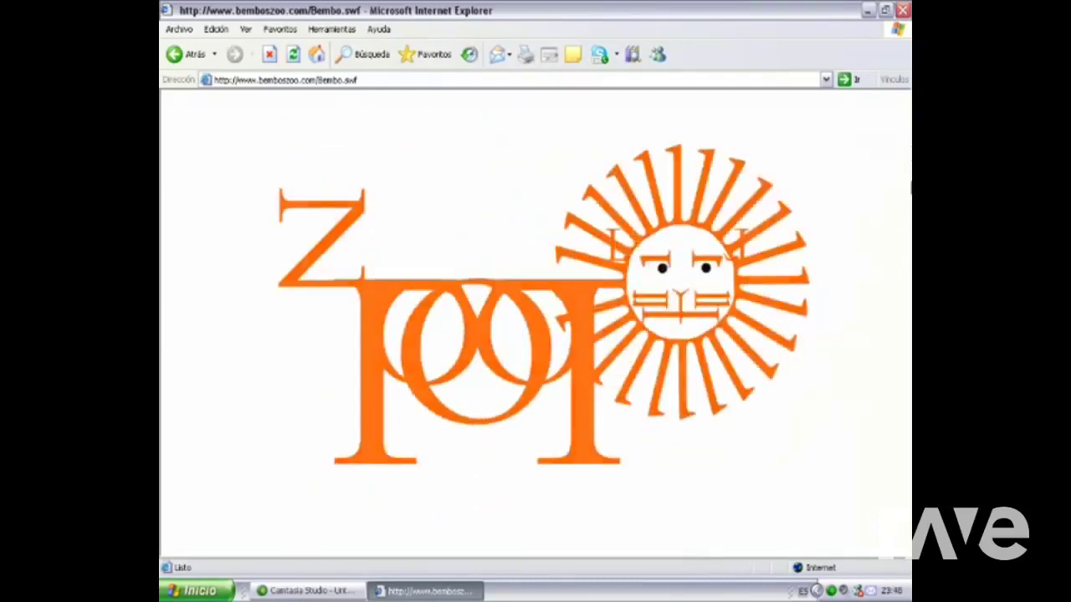
pyautogui.click(736, 268)
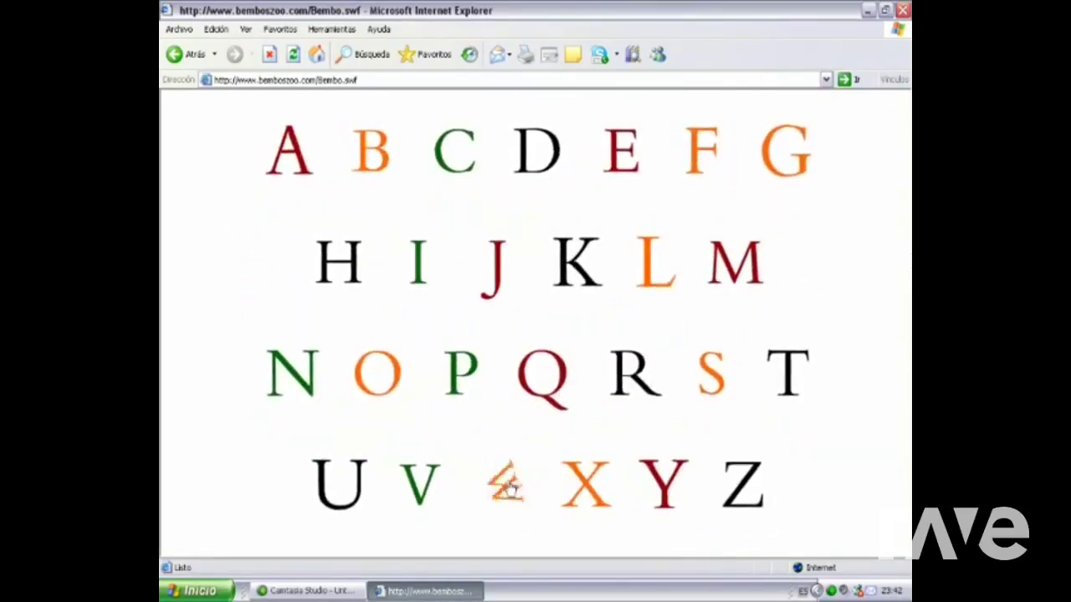
# Play the Wolf, X-Ray and Yak animations, then the Zebra for letter Z
pyautogui.click(502, 484)
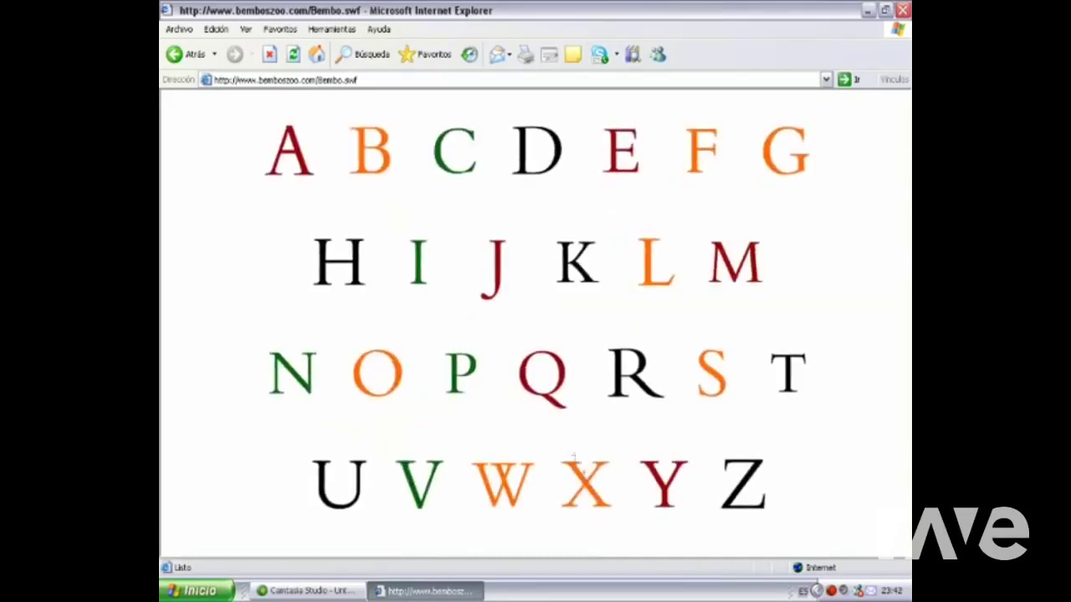
pyautogui.click(584, 485)
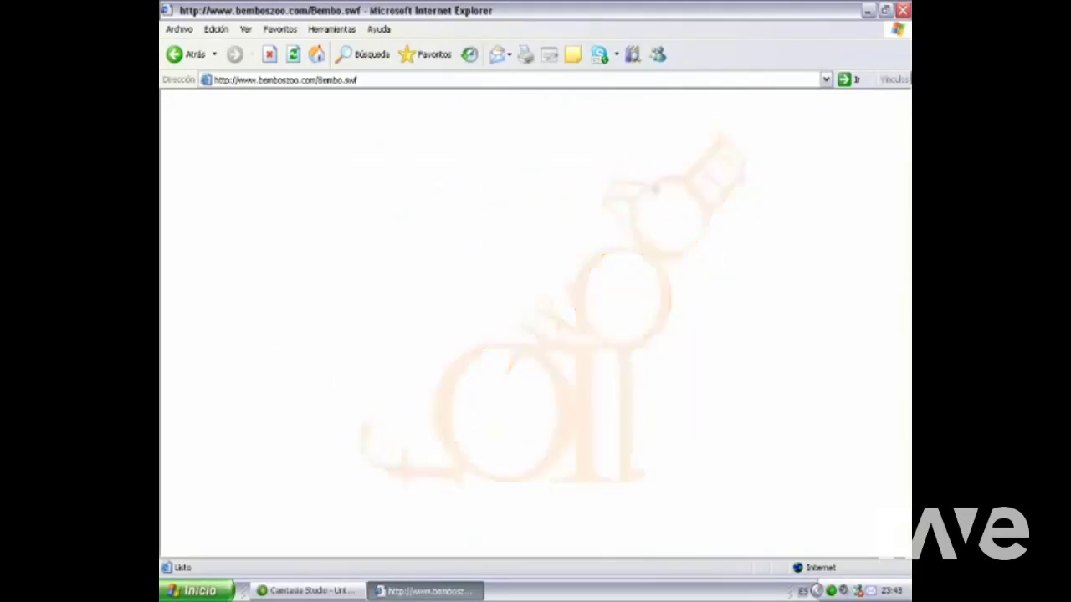
pyautogui.click(663, 484)
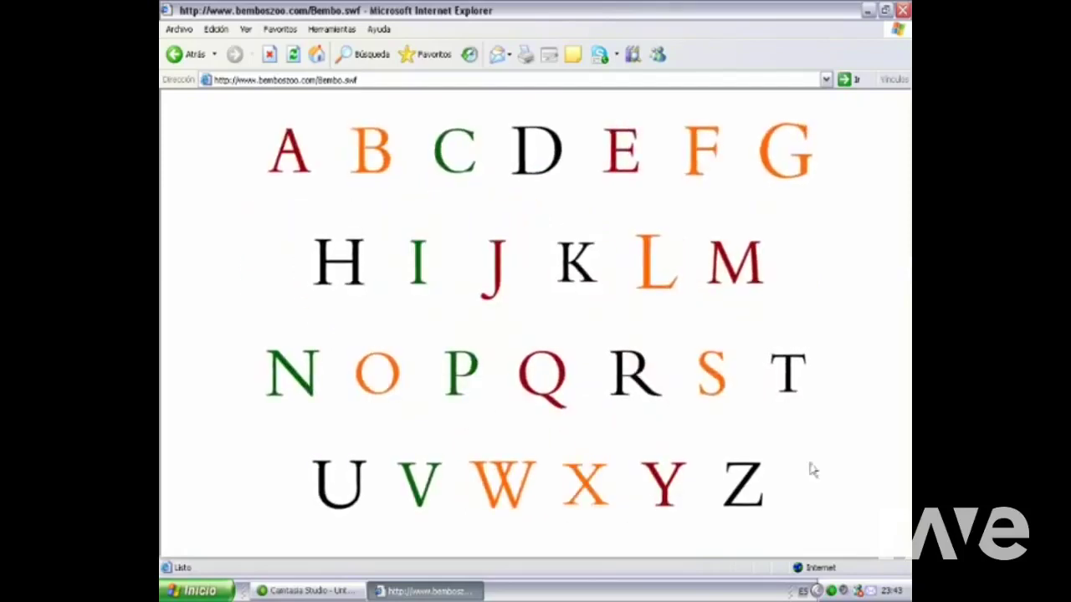
pyautogui.click(744, 485)
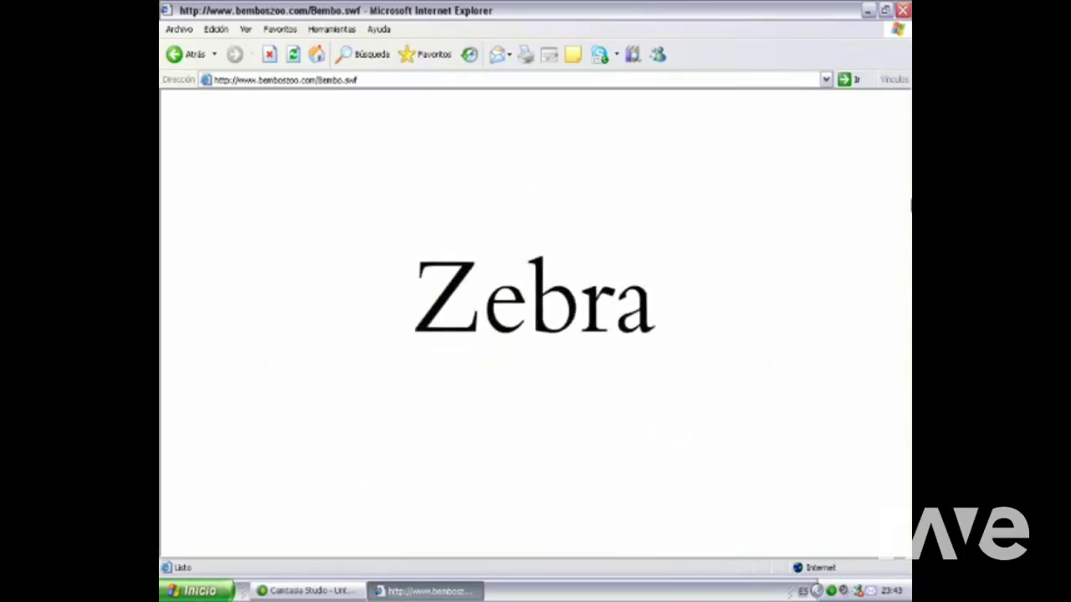